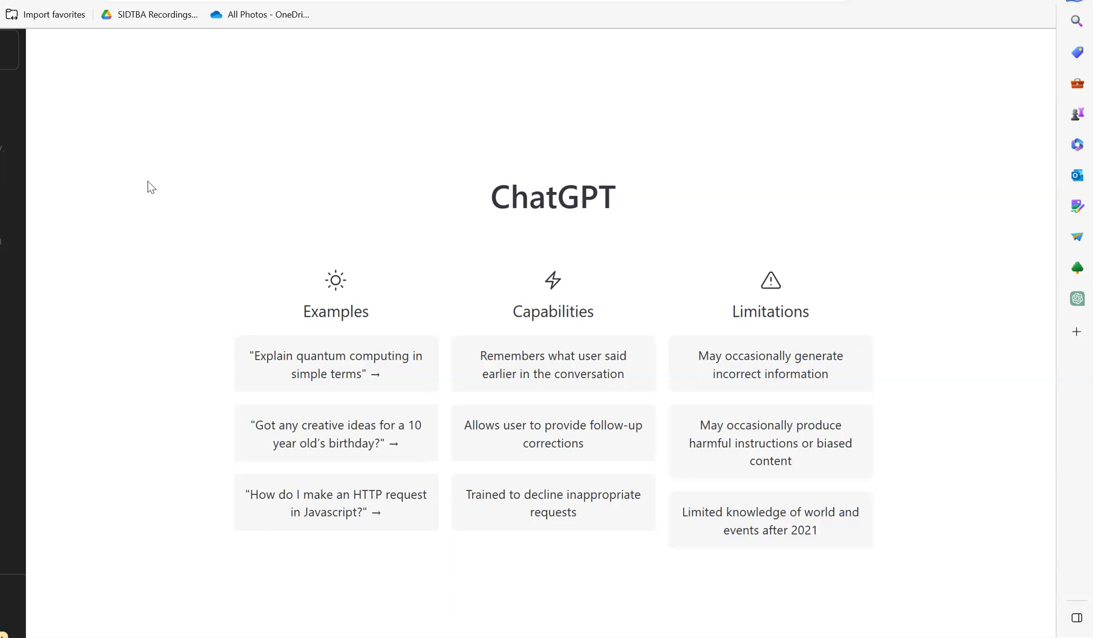
Step: Open the existing ChatGPT chat whose answer has the tweepy code for scraping #ChatGPT tweets
click(189, 98)
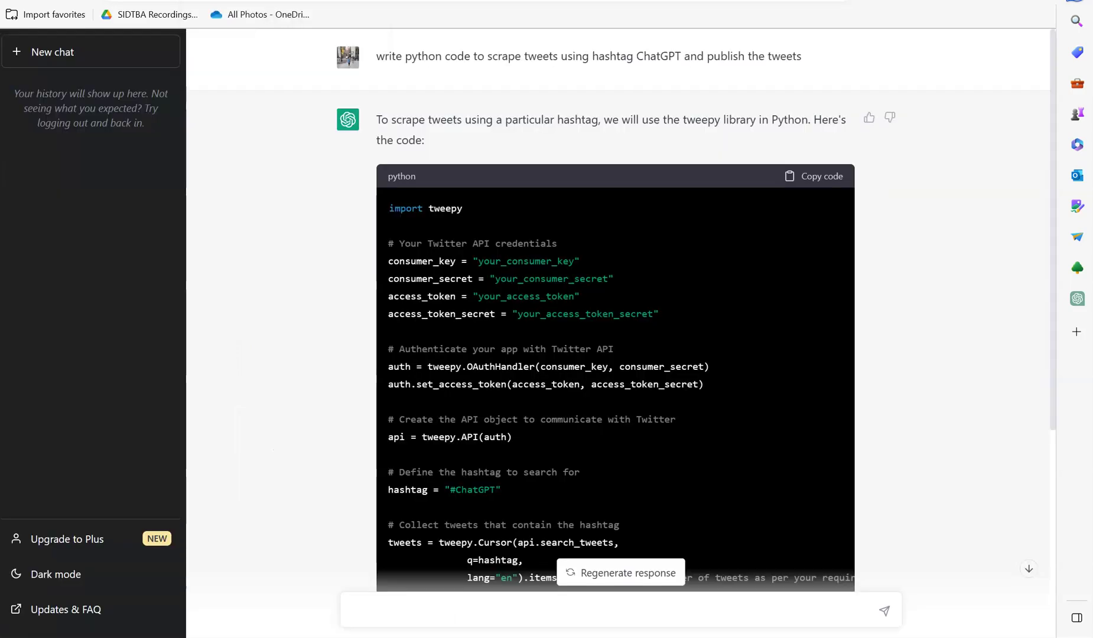
click(349, 127)
mouse_move(589, 57)
click(633, 92)
click(689, 244)
scroll(689, 248, down, 1)
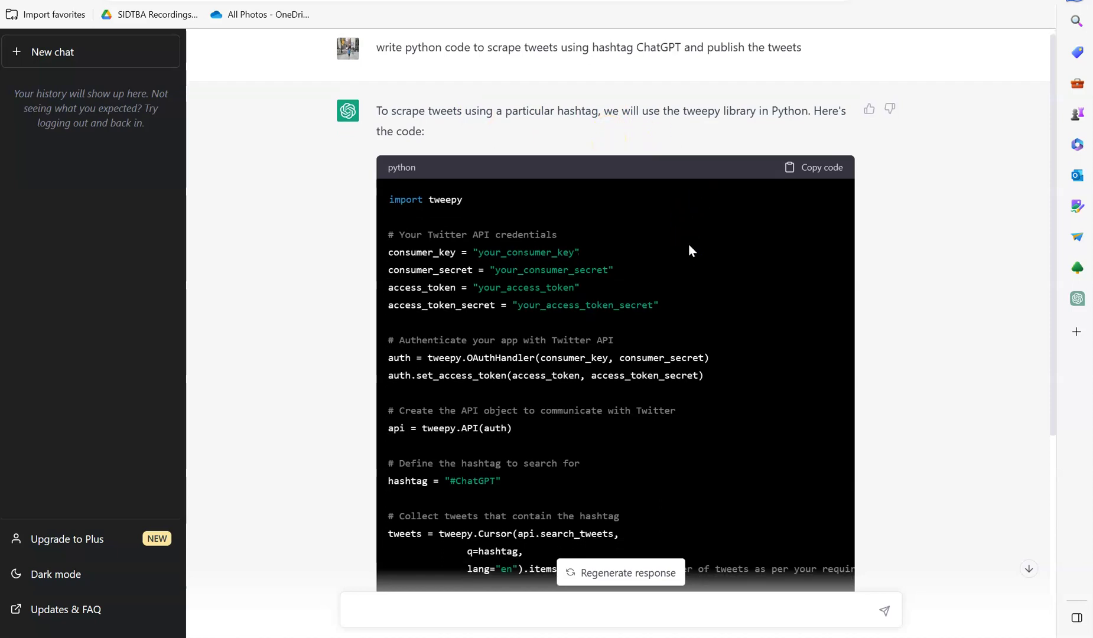
scroll(689, 250, down, 1)
scroll(688, 250, down, 2)
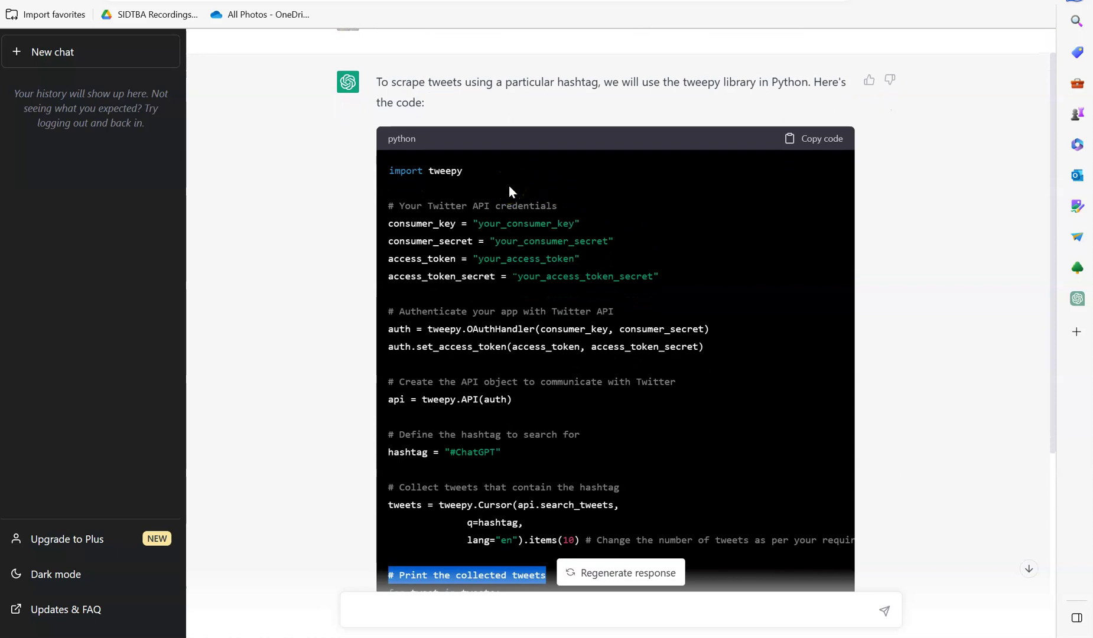
scroll(609, 198, down, 2)
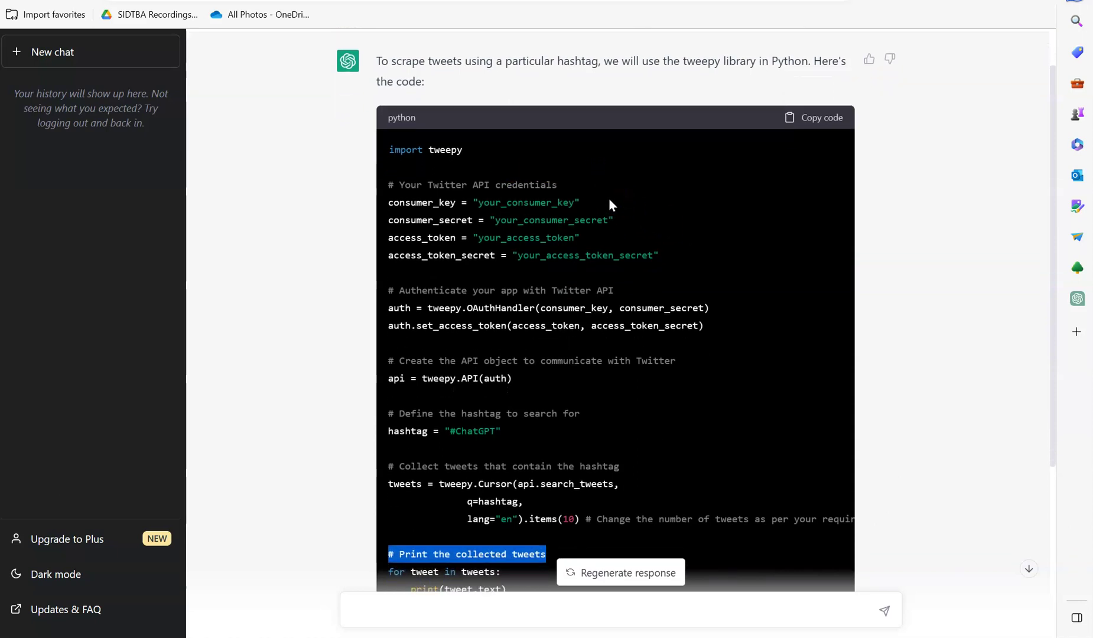
scroll(611, 198, down, 1)
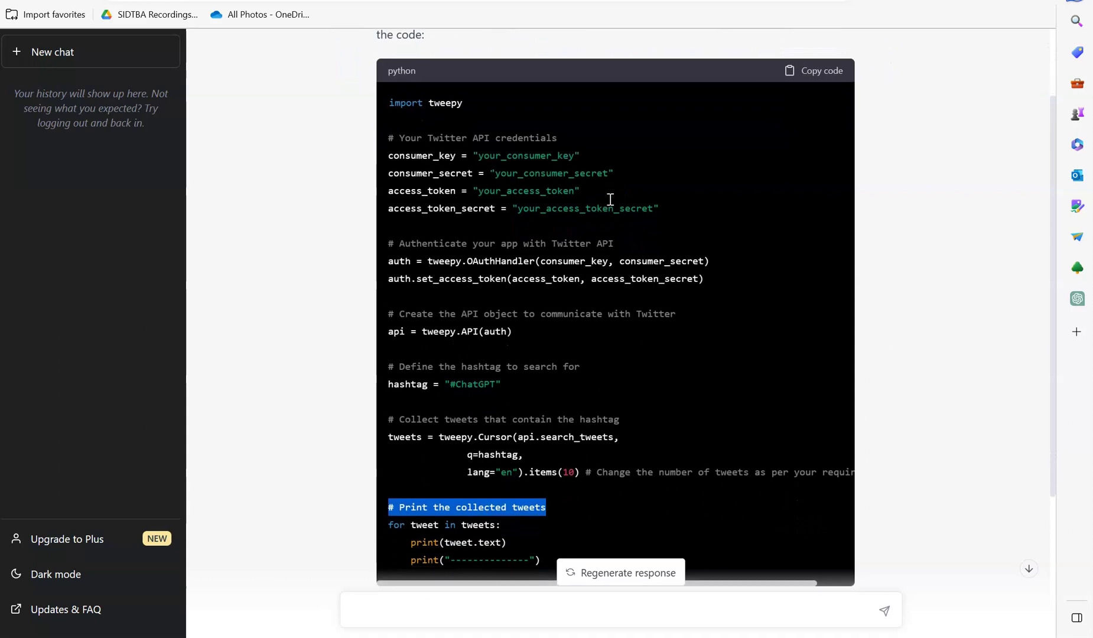
scroll(610, 202, down, 1)
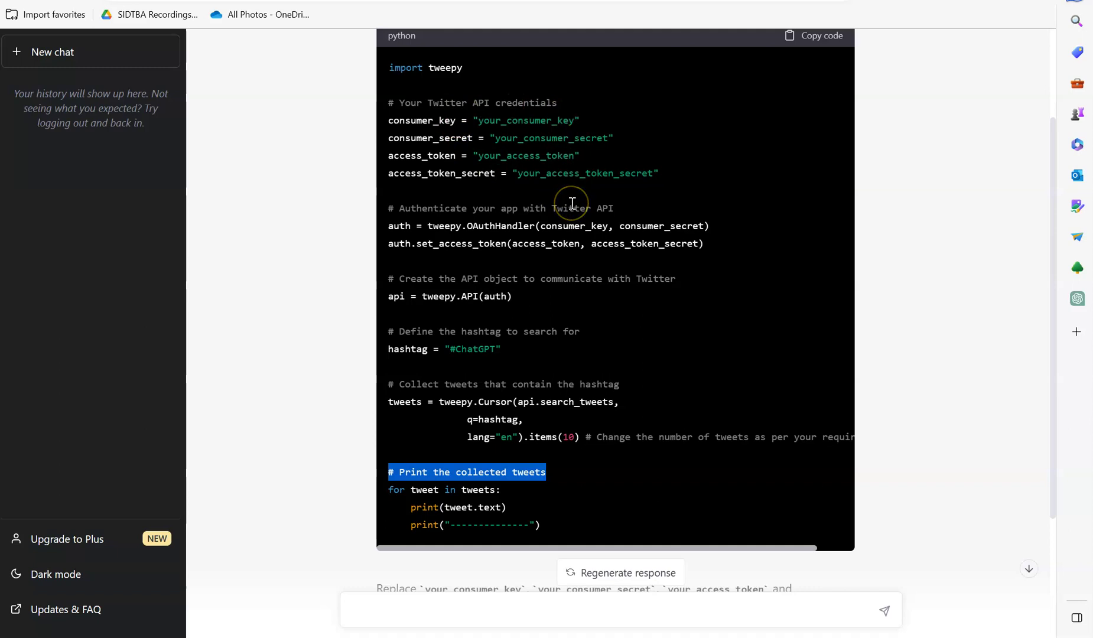
scroll(570, 204, down, 1)
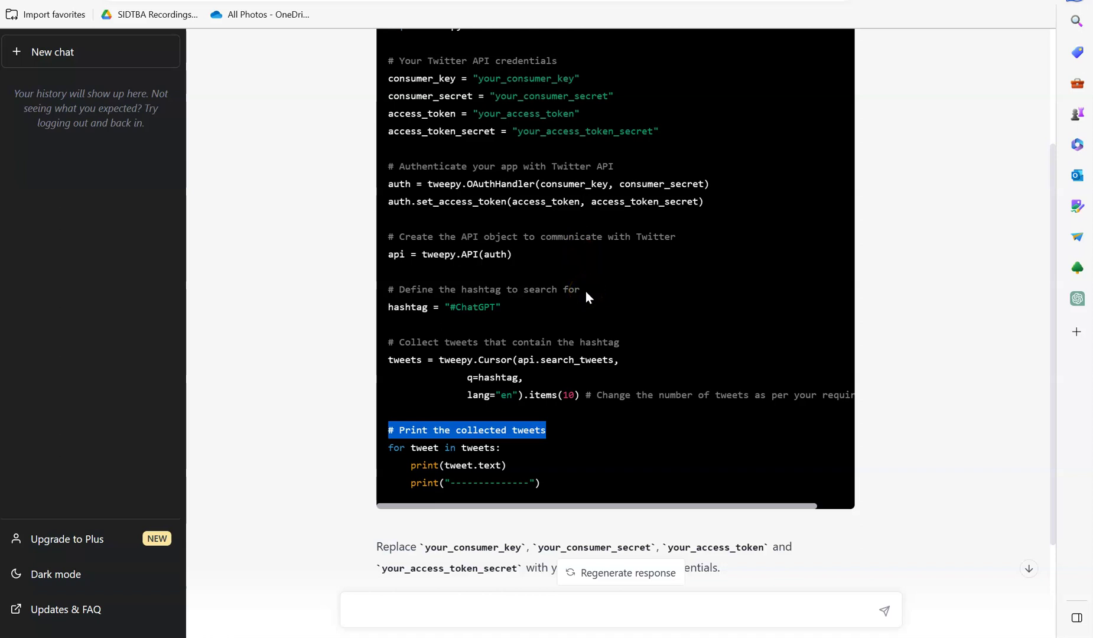
scroll(586, 291, down, 1)
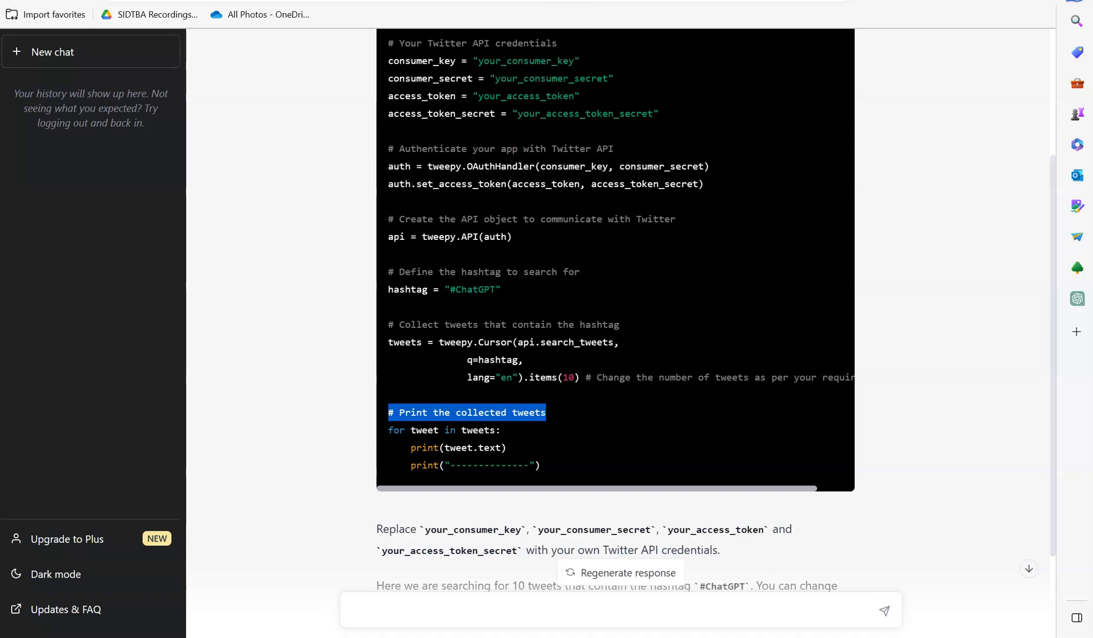
Step: Move from the Twitter home feed to the Twitter Developer Portal dashboard tab
key(ctrl+Tab)
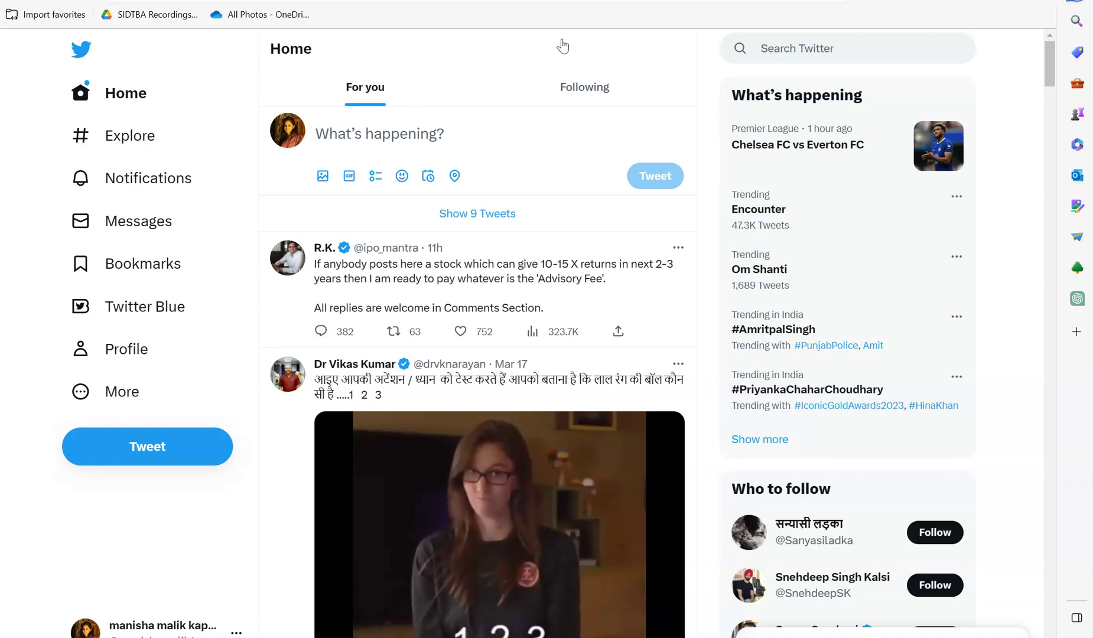
click(617, 41)
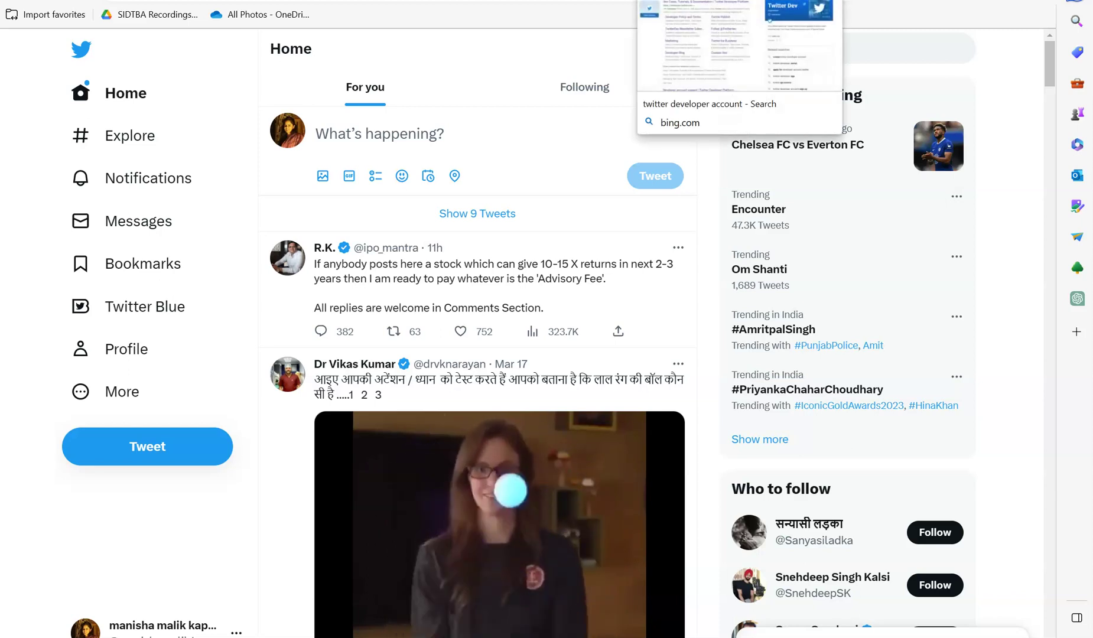
click(740, 2)
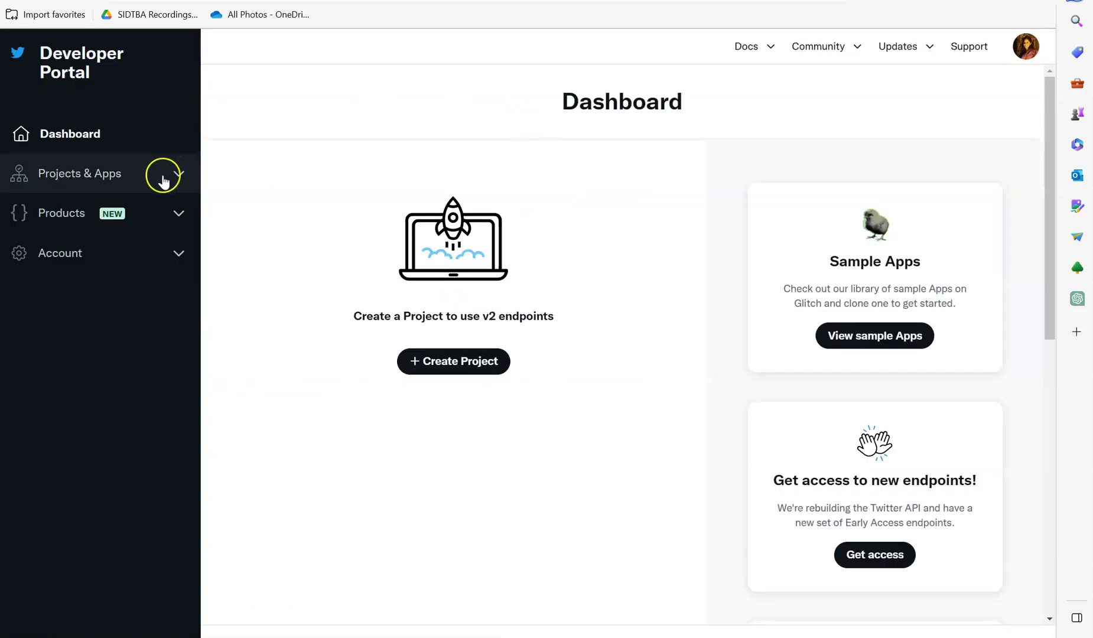
Step: View the twitter data analysis app's keys and tokens, then switch to PyCharm's tweet project
click(164, 182)
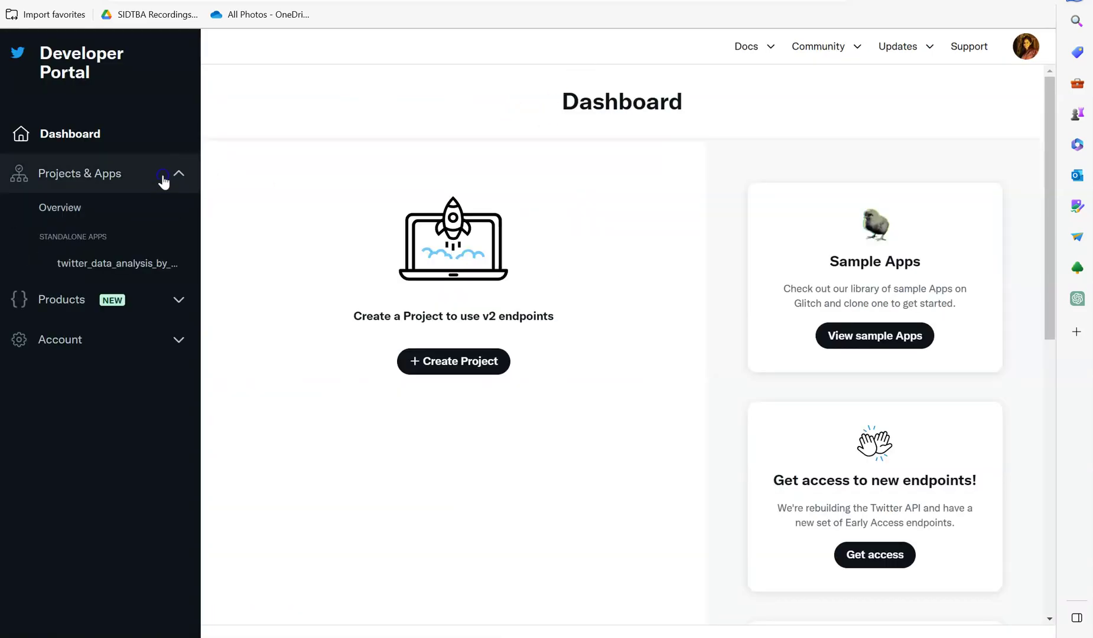
click(132, 266)
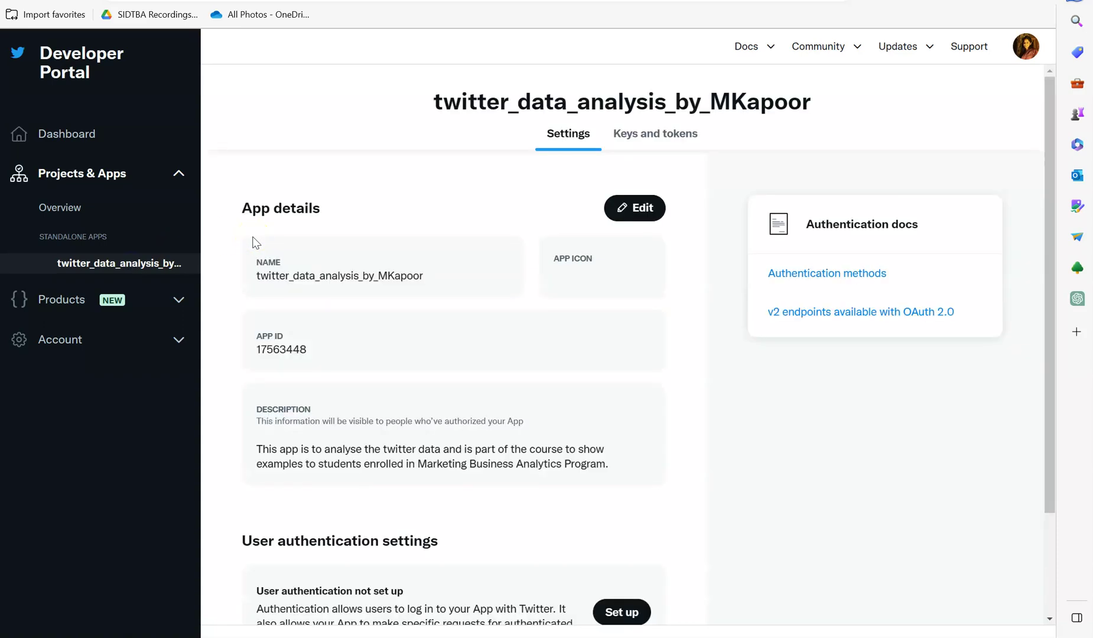
click(627, 140)
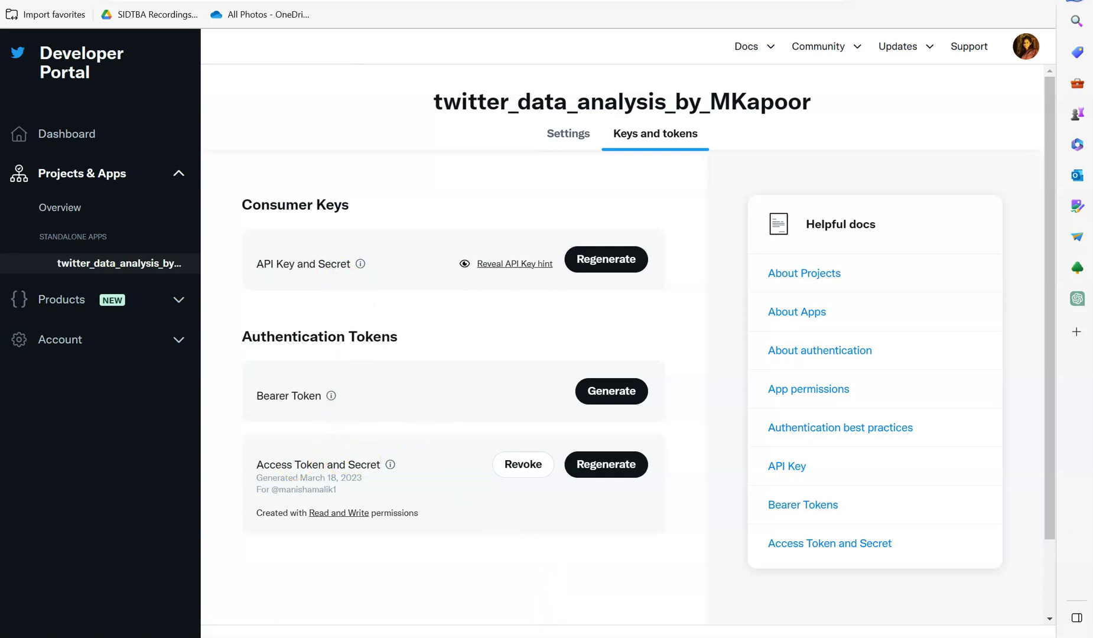
click(547, 597)
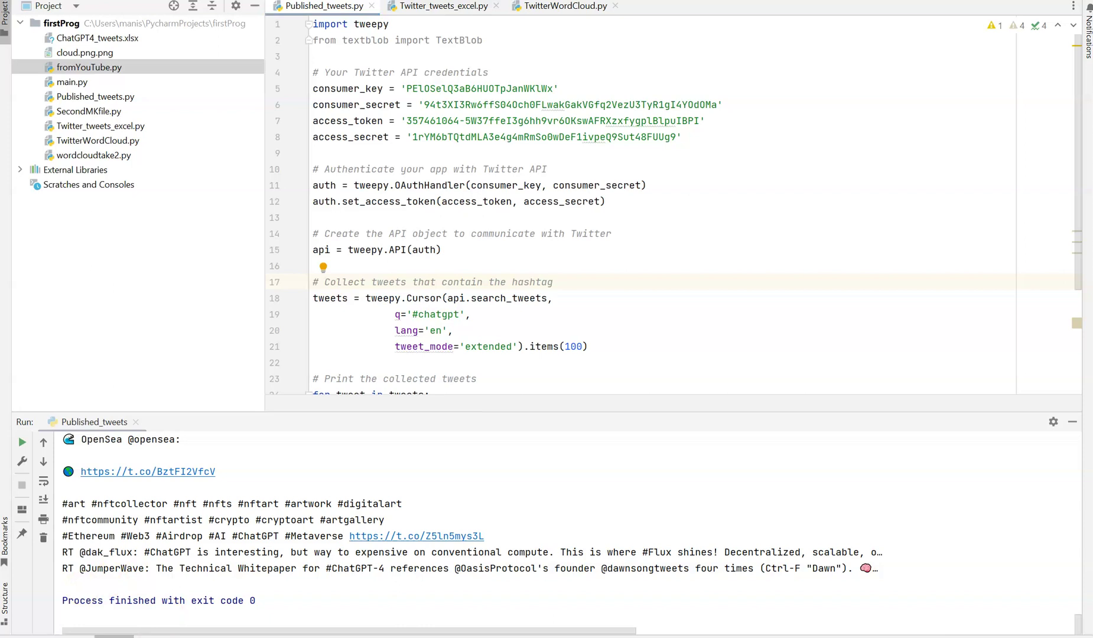
Step: Launch Command Prompt, enter 'pip install tweepy', and close the prompt window
key(super)
text(cmd)
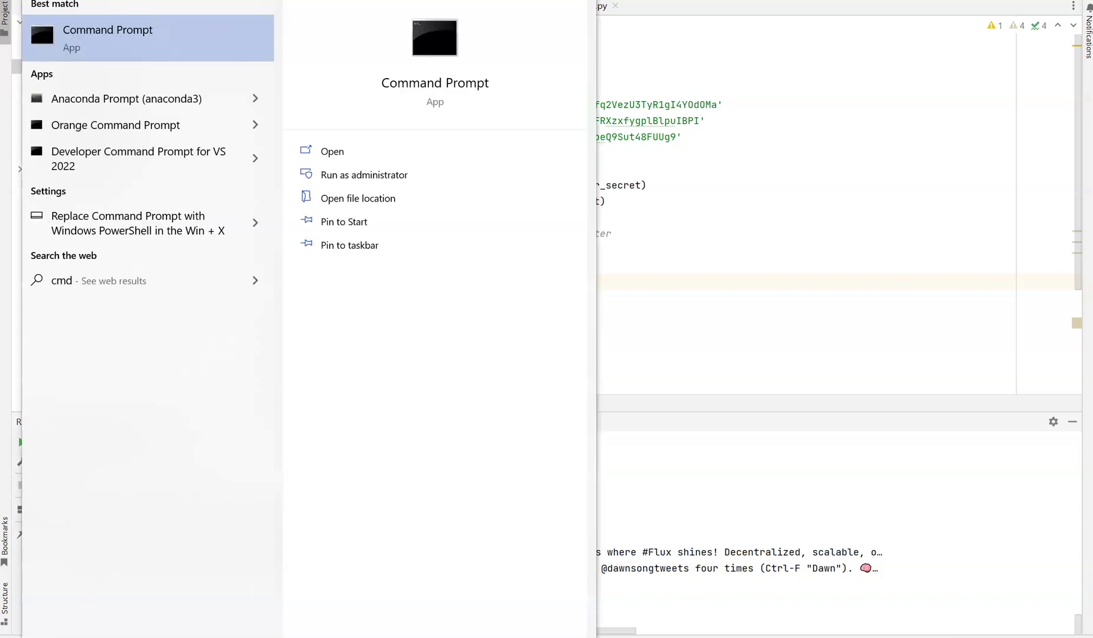
click(138, 38)
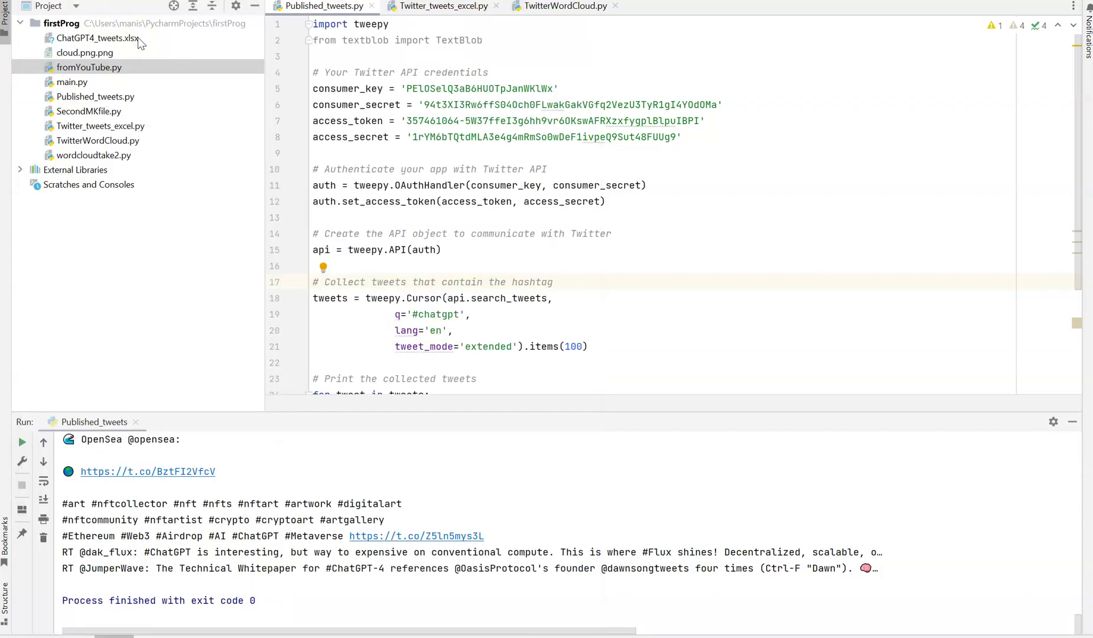
click(228, 48)
click(227, 122)
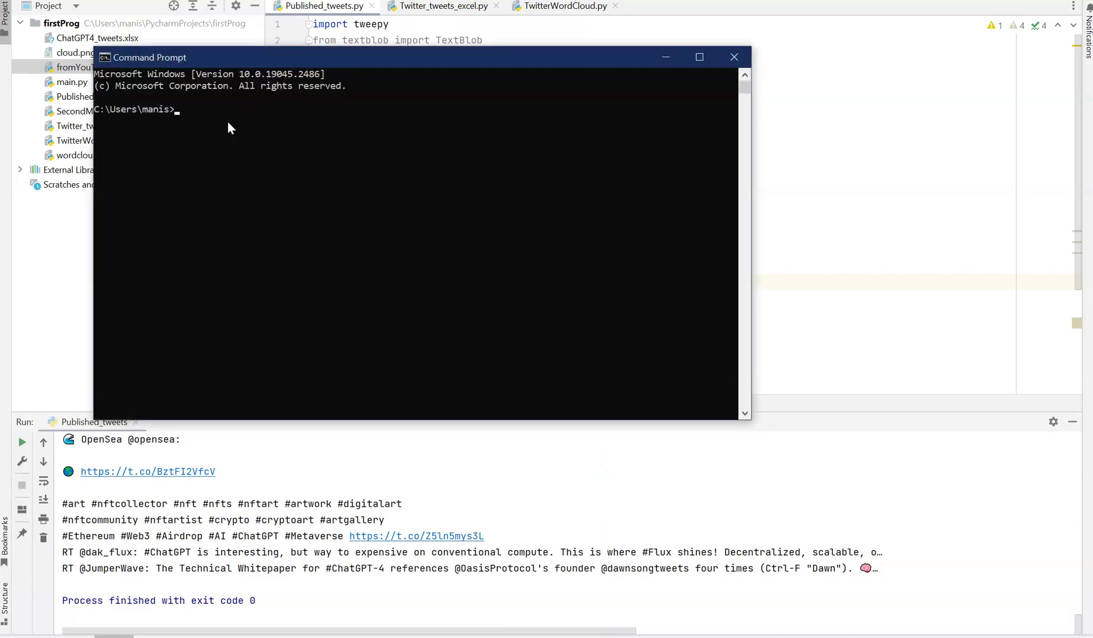
text(pip install twee)
text(py)
click(237, 120)
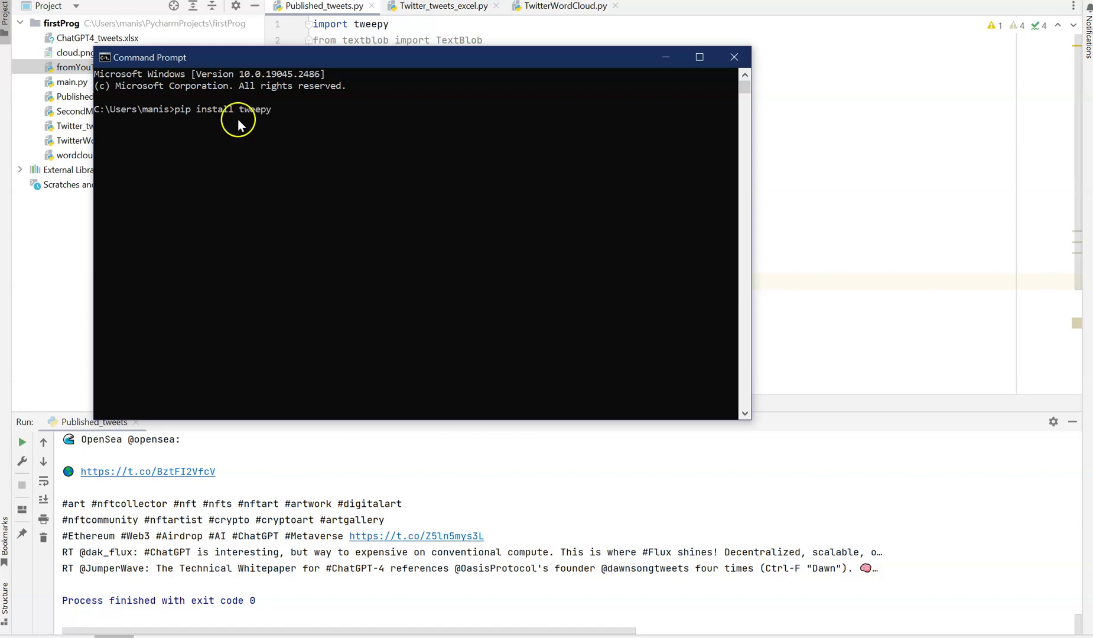
click(734, 58)
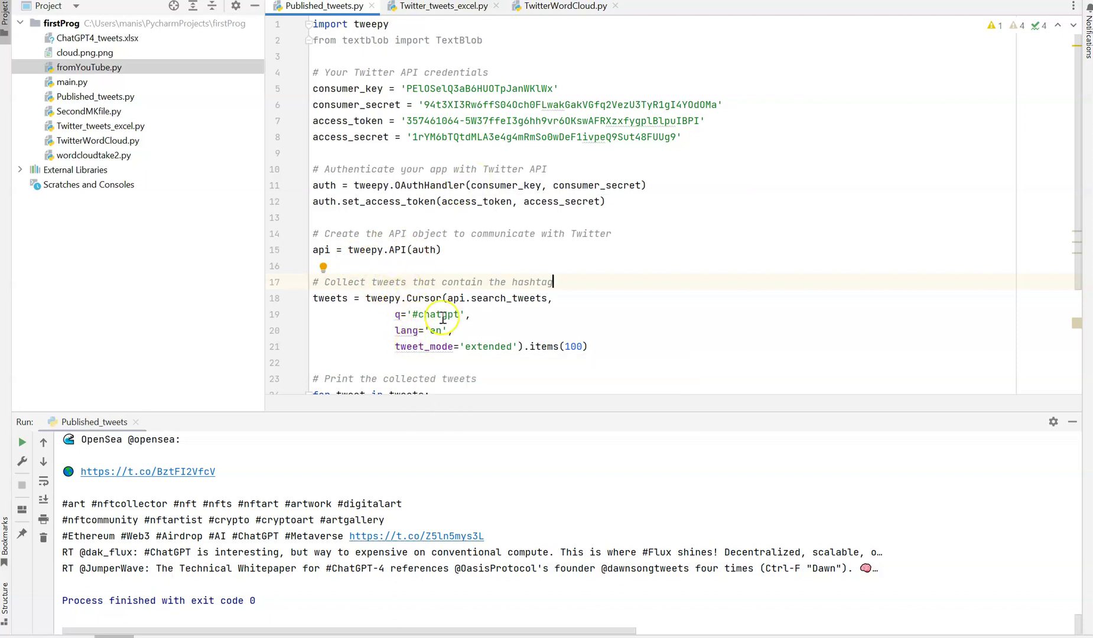
scroll(466, 321, down, 3)
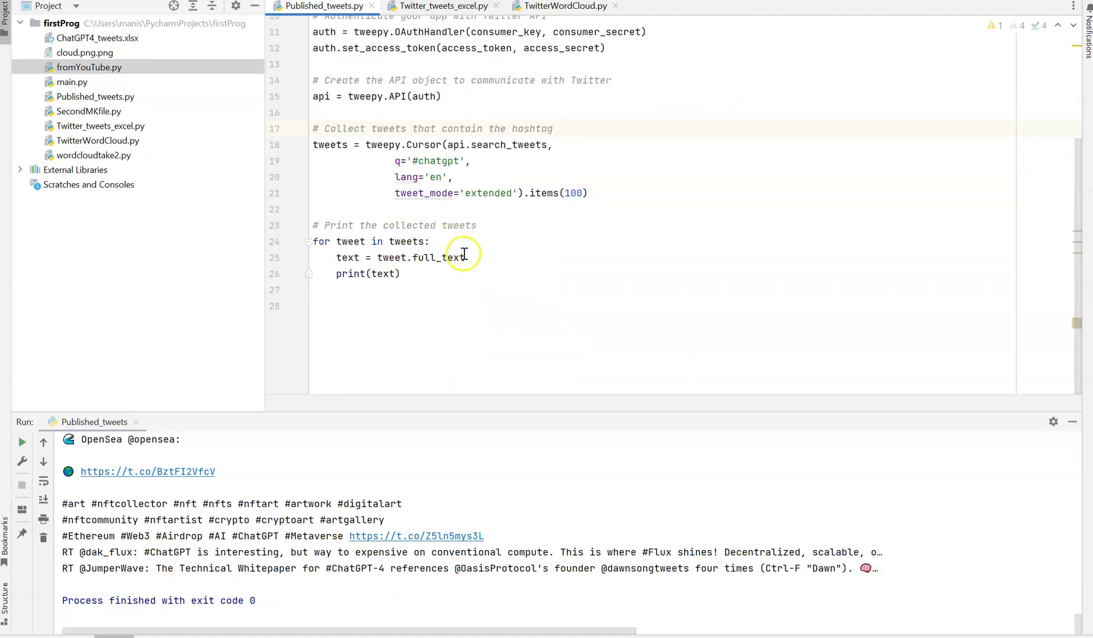
scroll(464, 254, up, 3)
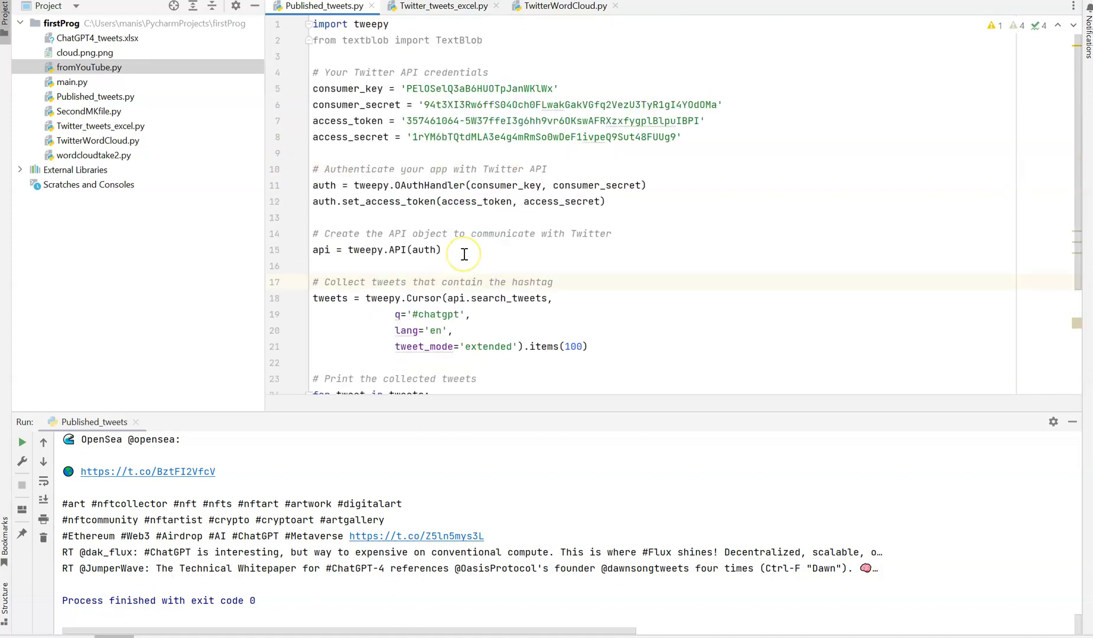
Step: Rerun Published_tweets.py with Shift+F10 to print a fresh batch of #chatgpt tweets
click(313, 24)
key(shift+F10)
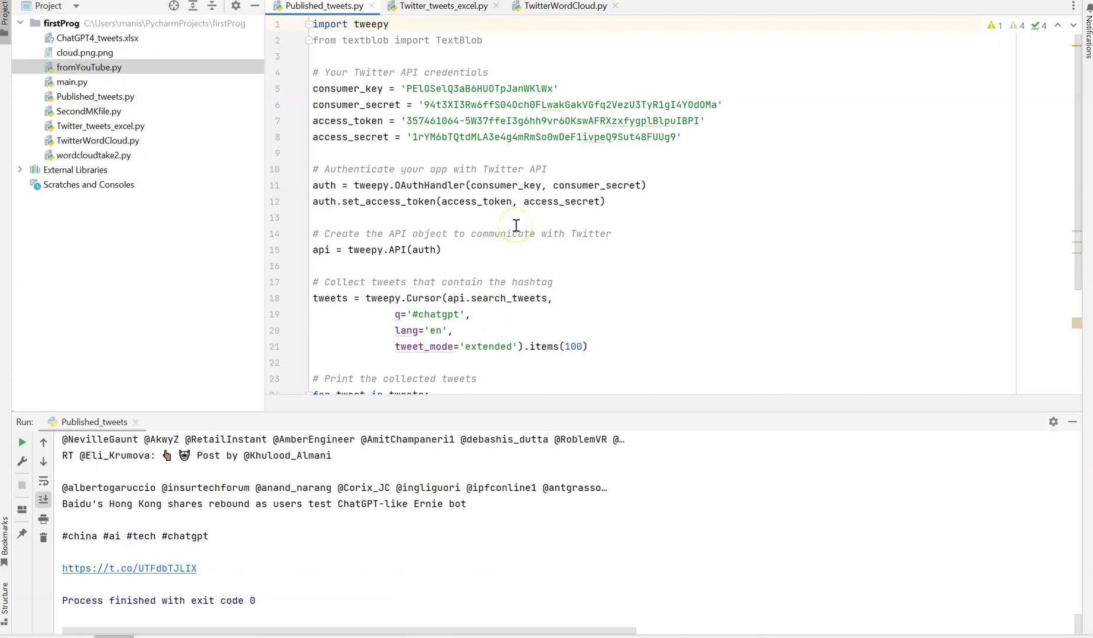
Step: Review the Twitter_tweets_excel.py code, then show the firstProg folder in File Explorer
click(453, 10)
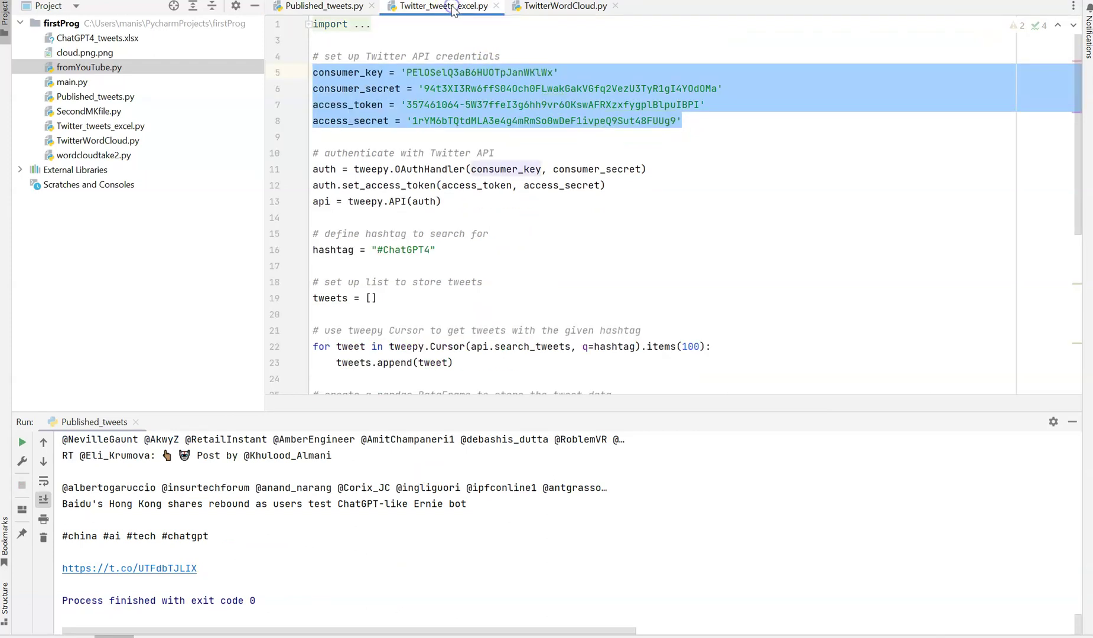
scroll(500, 223, down, 1)
scroll(500, 223, down, 2)
scroll(499, 223, down, 4)
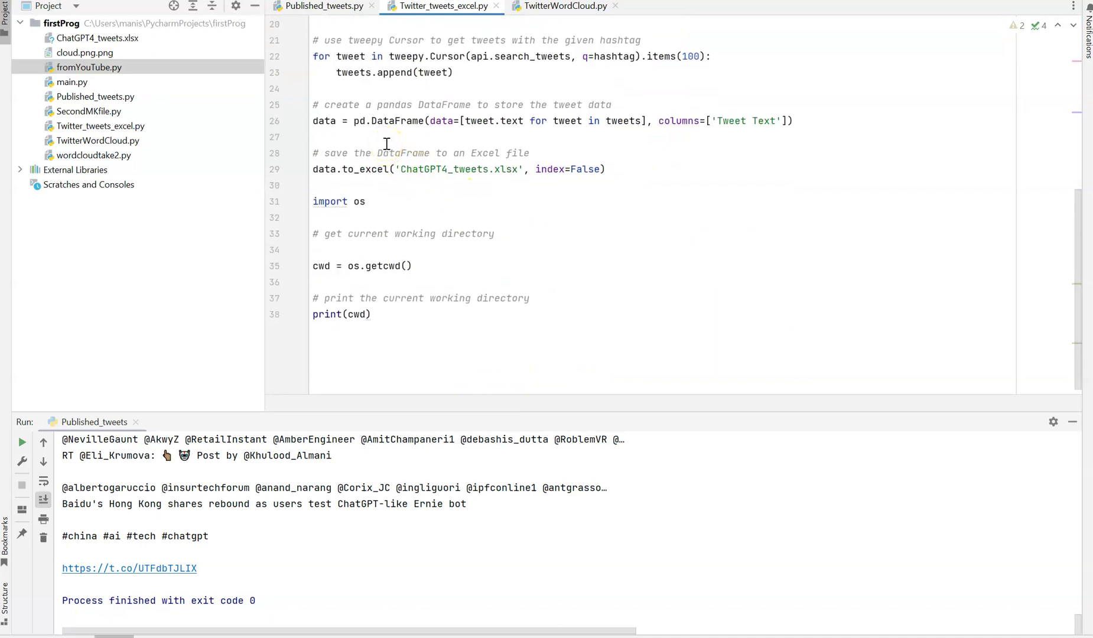
click(386, 142)
click(385, 79)
scroll(385, 79, up, 1)
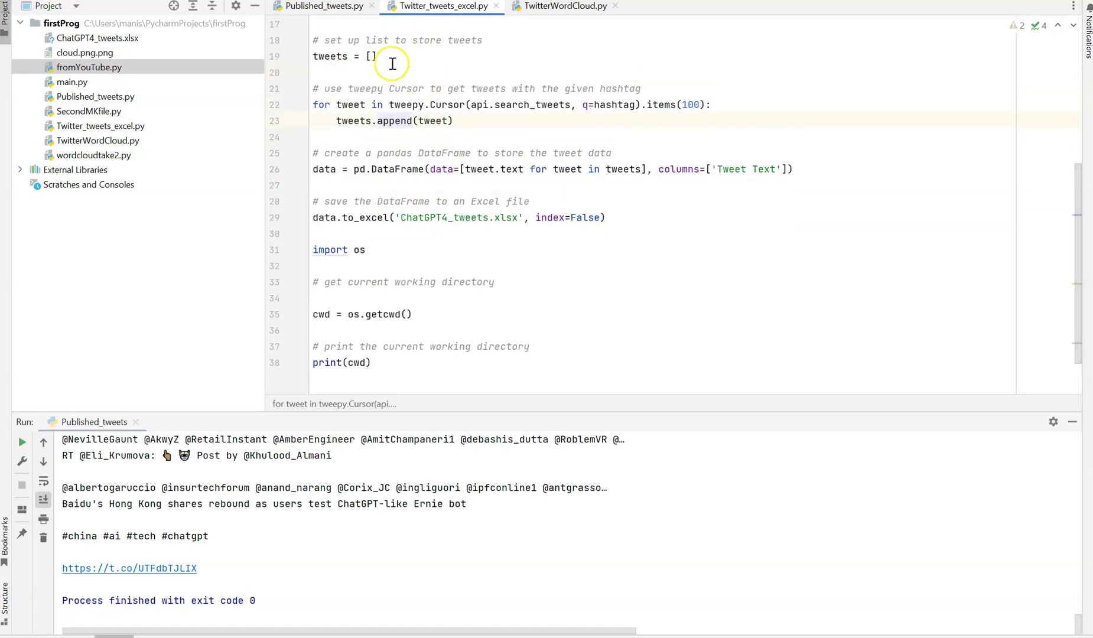
scroll(395, 67, up, 1)
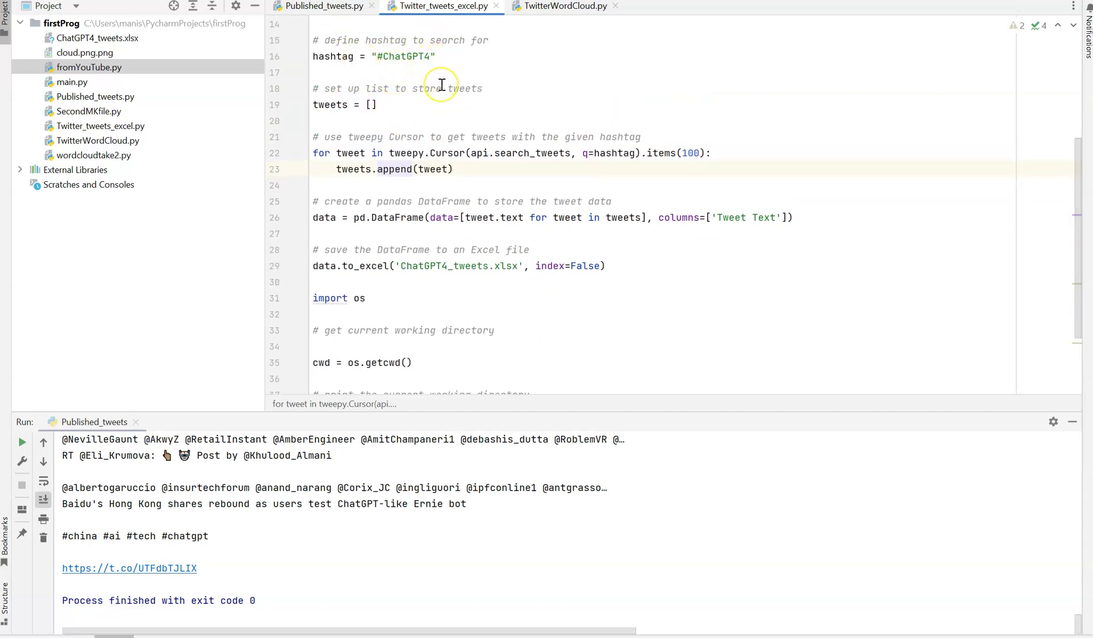
scroll(442, 85, down, 1)
scroll(441, 85, down, 1)
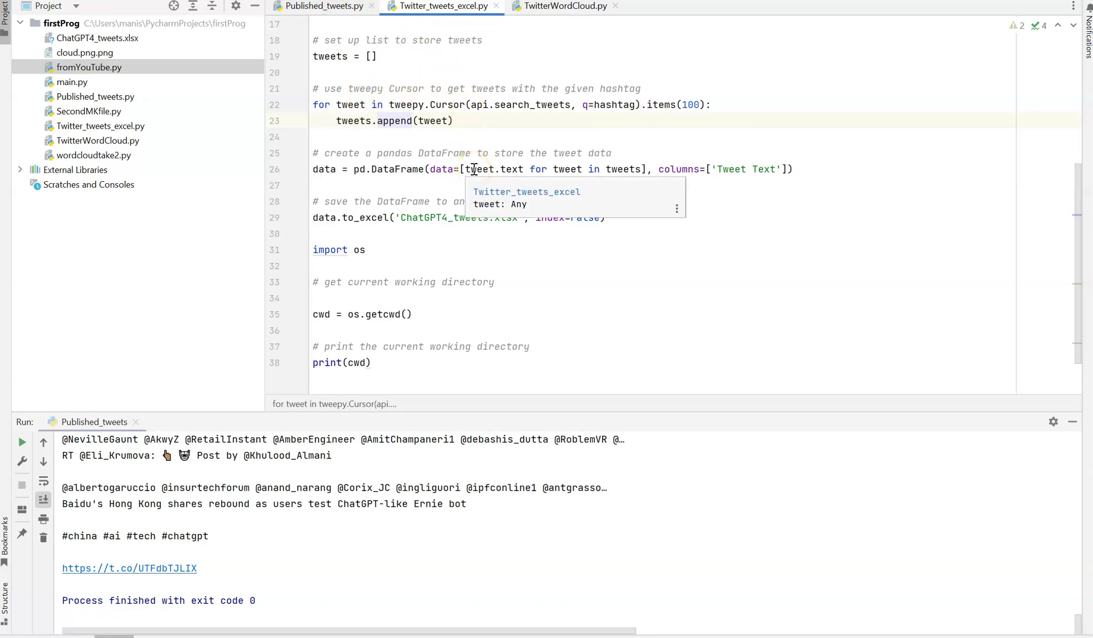
scroll(474, 169, down, 1)
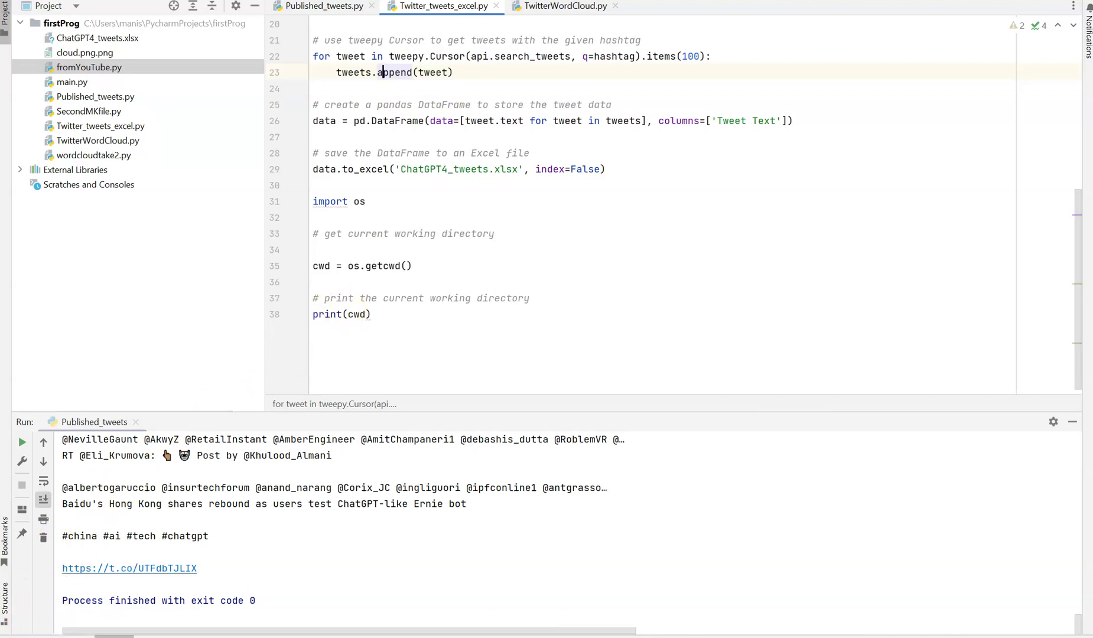
key(alt+Tab)
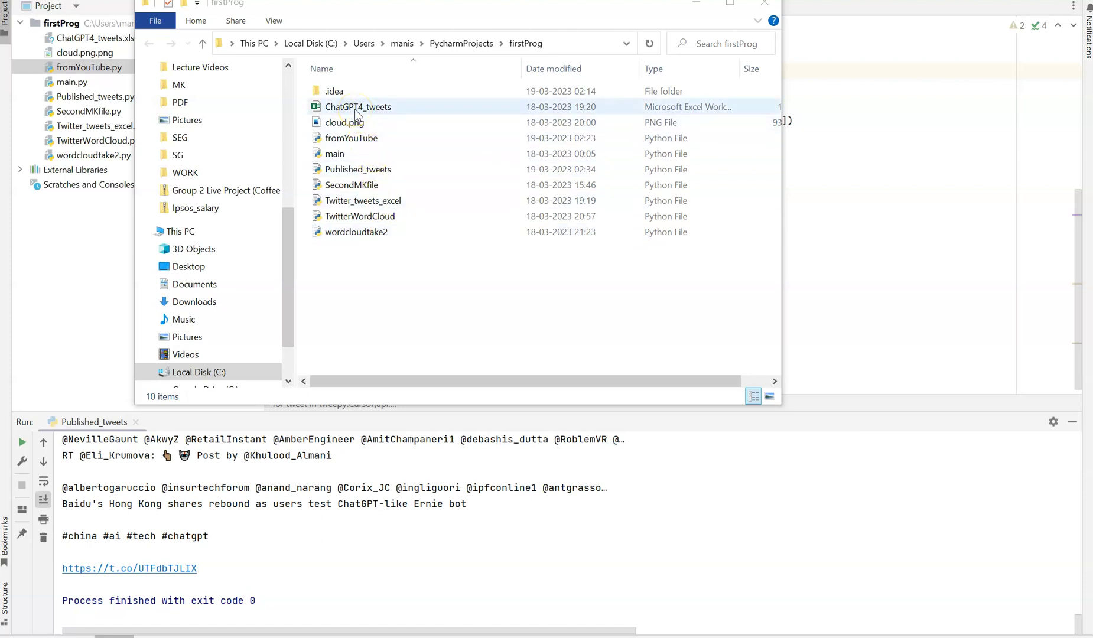
Step: Open ChatGPT4_tweets.xlsx from the firstProg folder in Excel
click(356, 112)
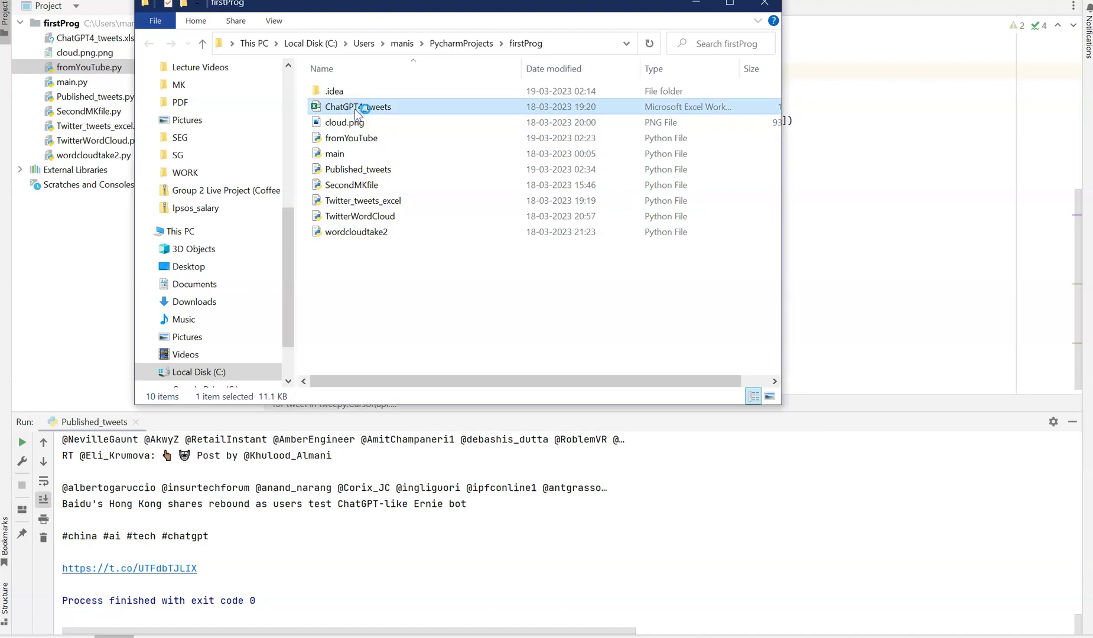
double_click(354, 109)
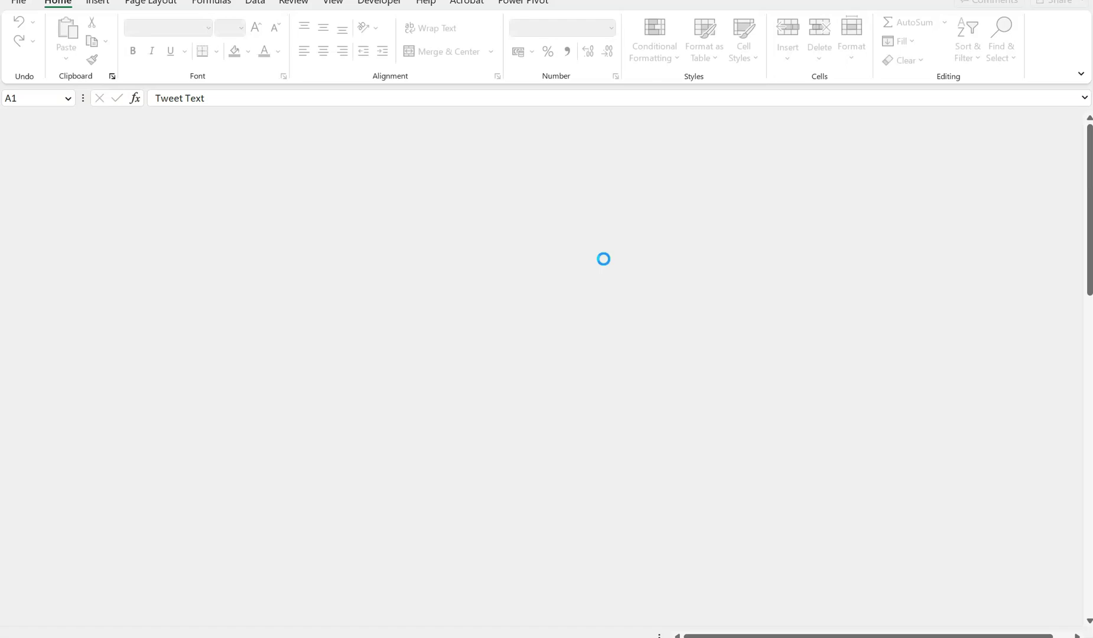
Step: Browse the ChatGPT4_tweets sheet's Tweet Text rows down to row 101
click(462, 244)
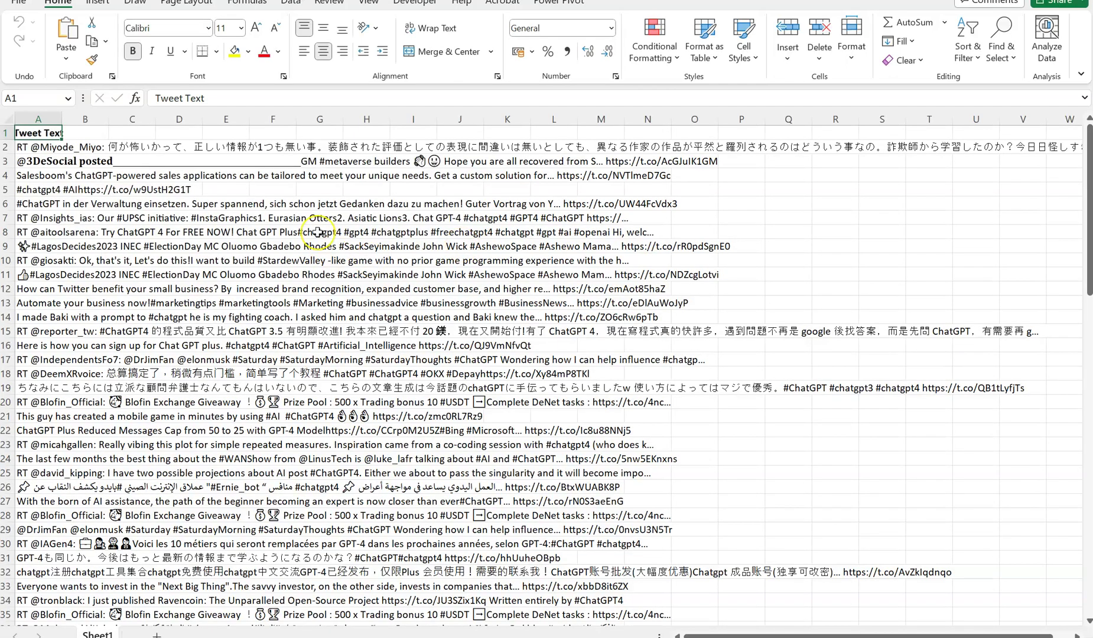
scroll(317, 232, down, 1)
scroll(317, 232, down, 3)
scroll(317, 231, down, 5)
scroll(316, 233, down, 2)
scroll(317, 232, down, 4)
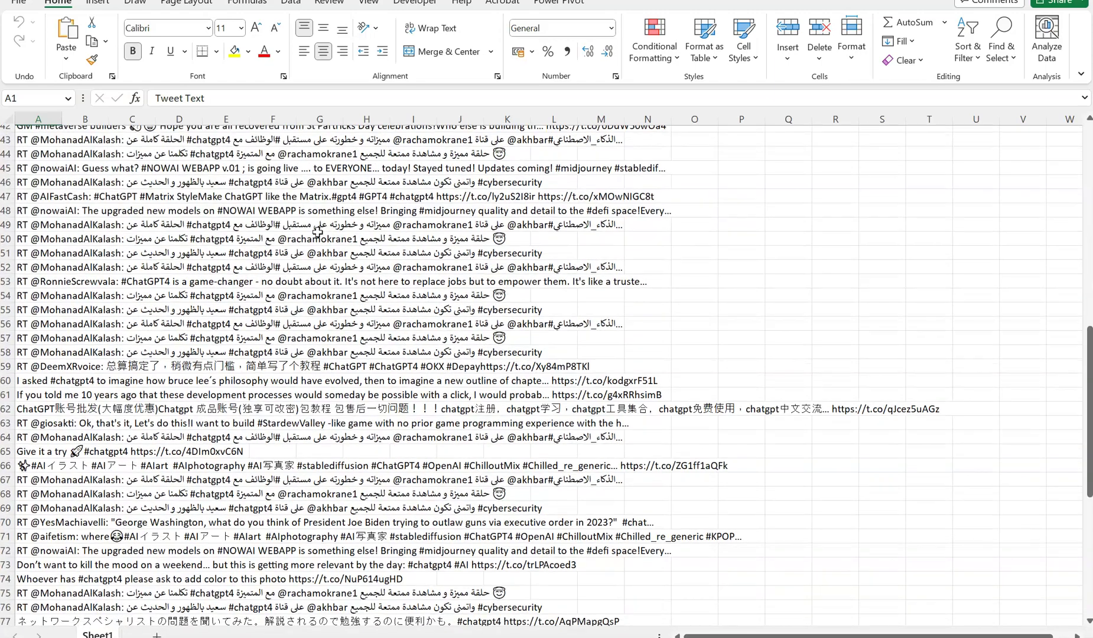
scroll(317, 232, down, 3)
scroll(317, 232, down, 3)
scroll(317, 232, down, 2)
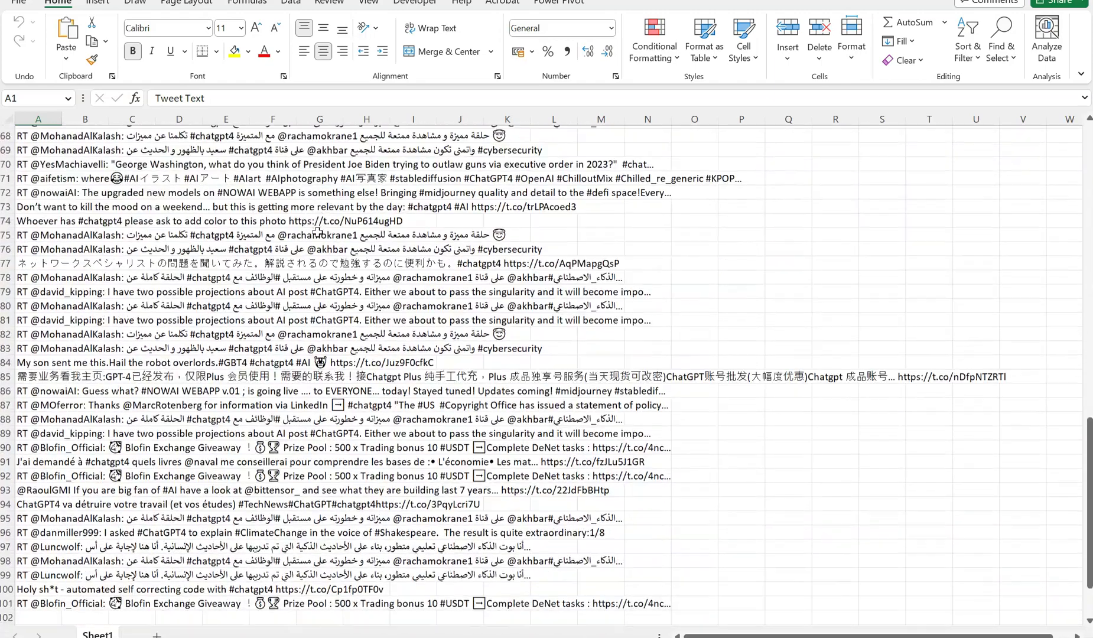
scroll(317, 232, up, 12)
scroll(317, 231, up, 7)
scroll(317, 232, up, 2)
scroll(317, 233, up, 2)
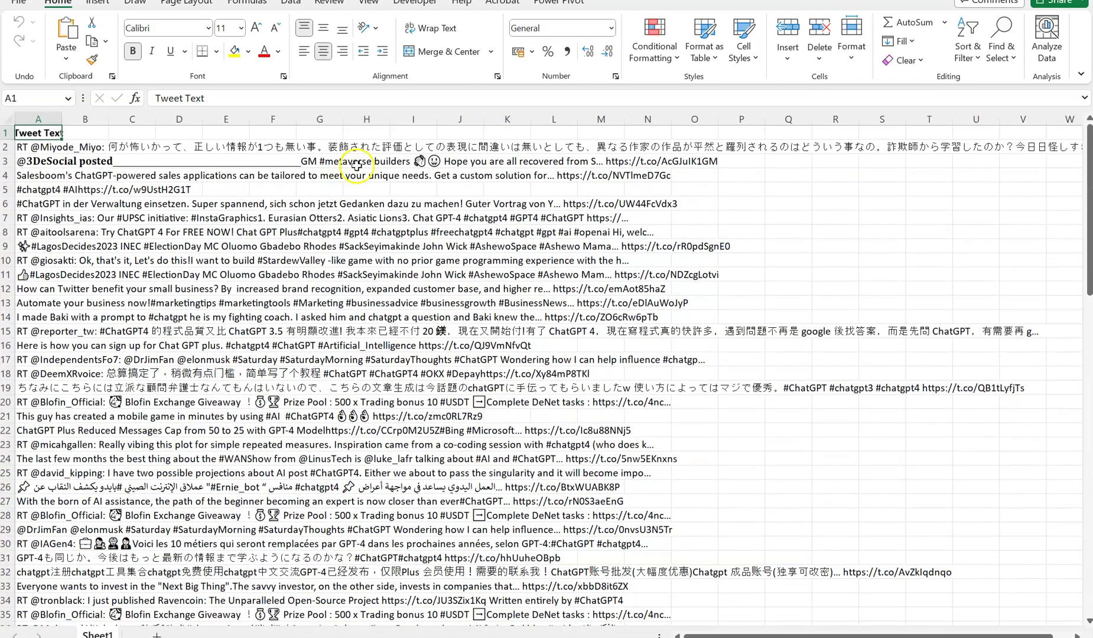